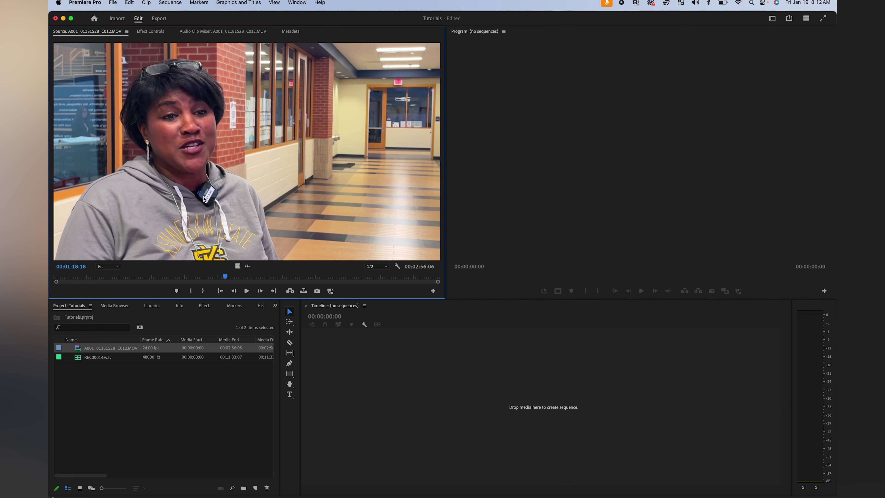
Step: Create a sequence from A001_01181528_C012.MOV and shift its clip to start at about 00:01:20:00
double_click(108, 359)
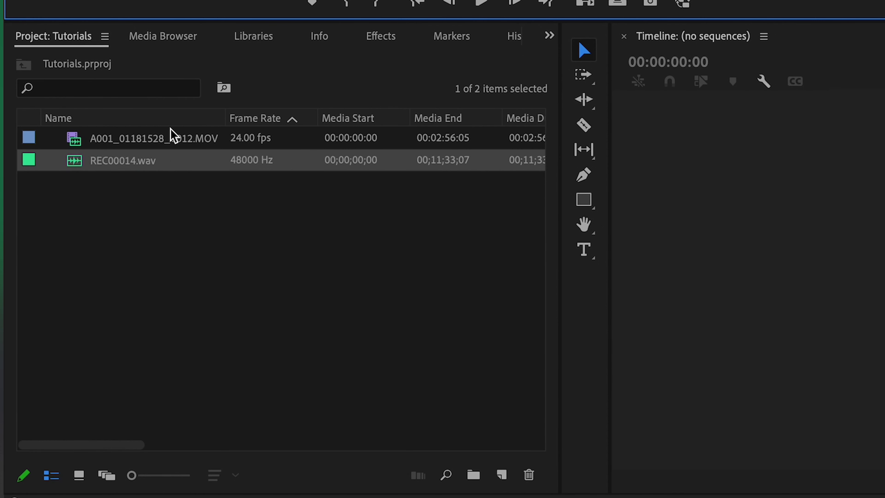
click(76, 140)
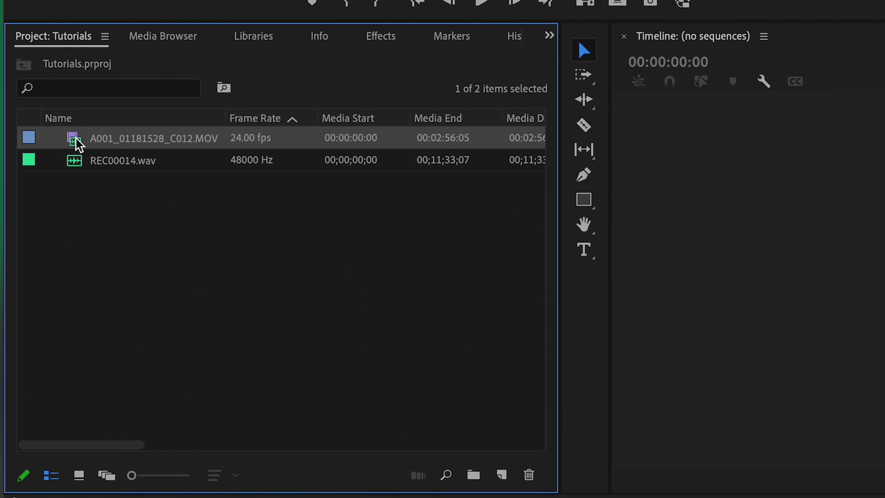
drag(76, 140, 841, 249)
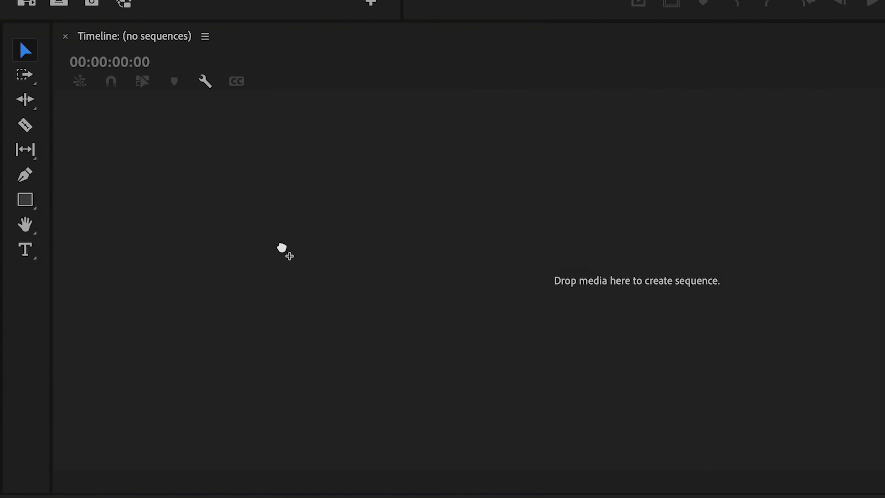
drag(283, 249, 283, 250)
drag(371, 193, 488, 300)
drag(433, 279, 623, 277)
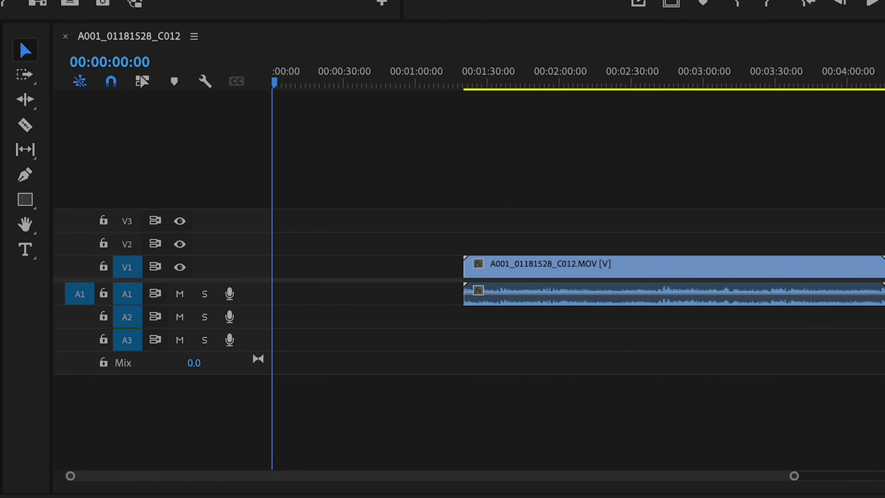
Step: Place REC00014.wav on track A2 about 6 seconds into the sequence and play a short stretch from 00:03:19:17
drag(80, 184, 868, 343)
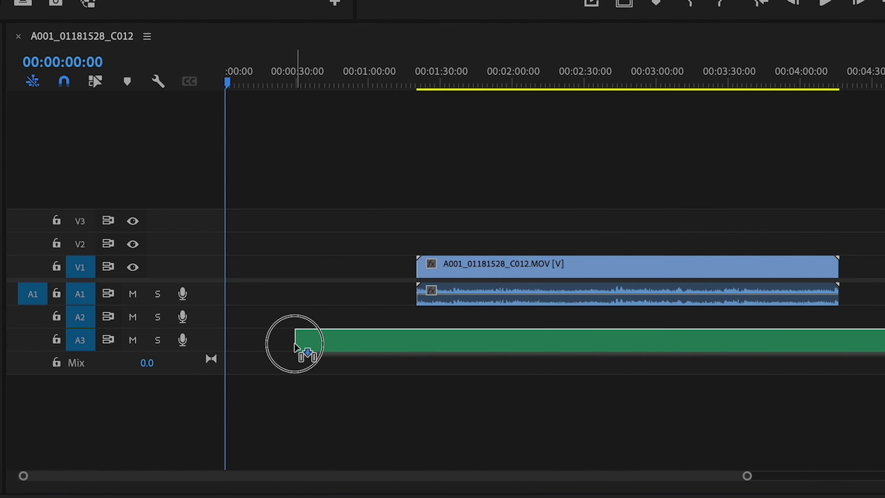
drag(264, 341, 238, 316)
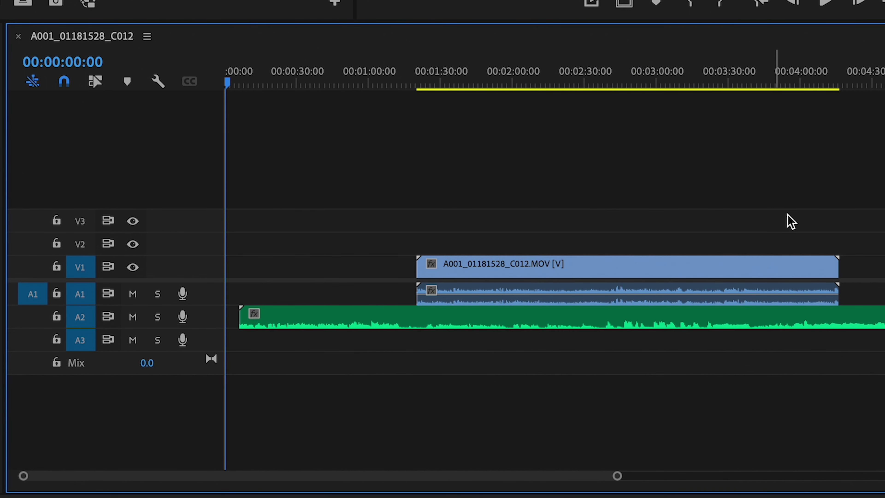
drag(666, 63, 704, 79)
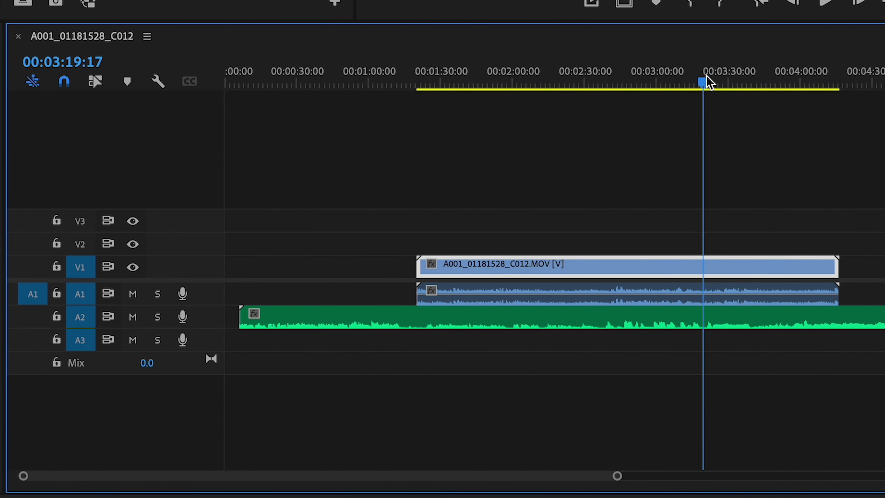
key(space)
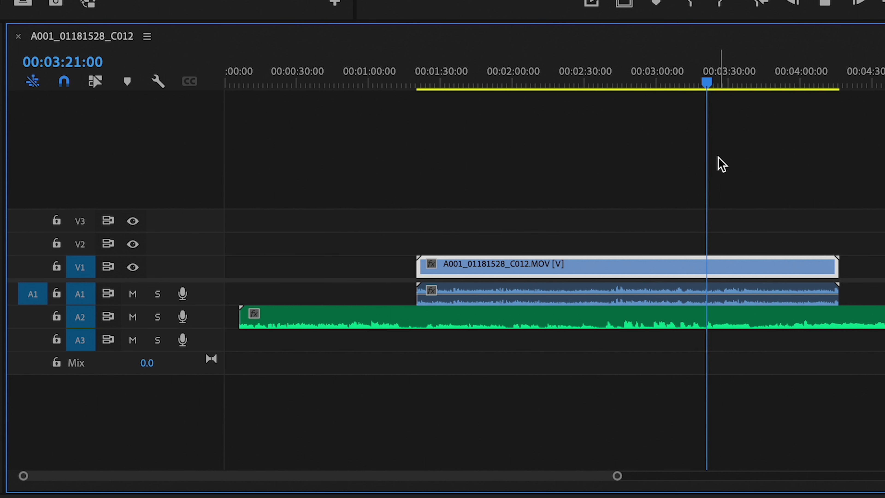
key(space)
Step: Synchronize the camera clip and the REC00014.wav recording by audio, using track channel 1
drag(286, 173, 631, 330)
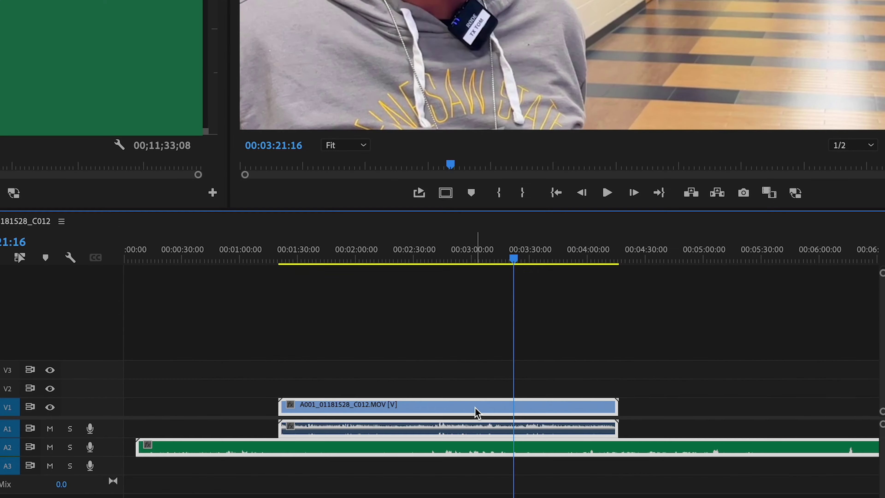
right_click(477, 413)
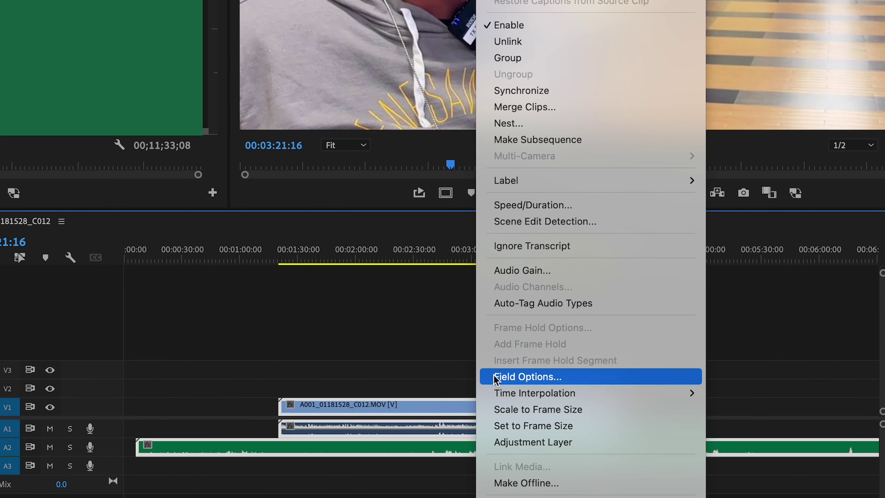
click(543, 91)
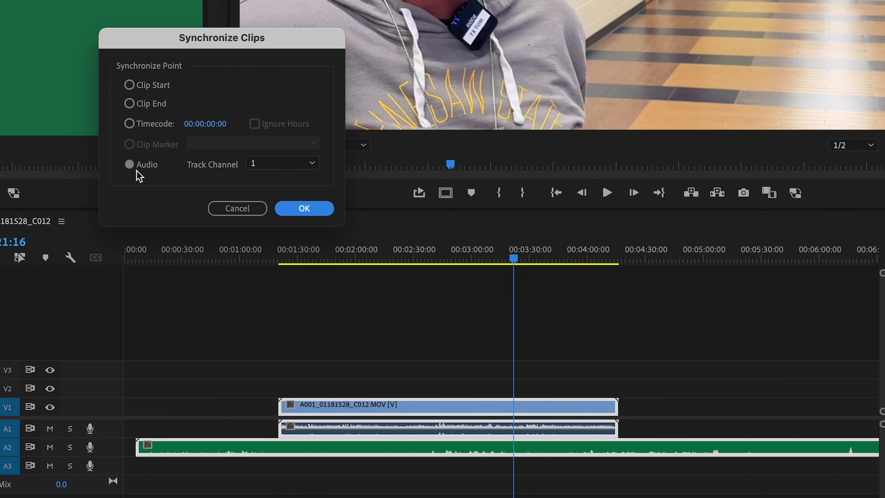
click(303, 207)
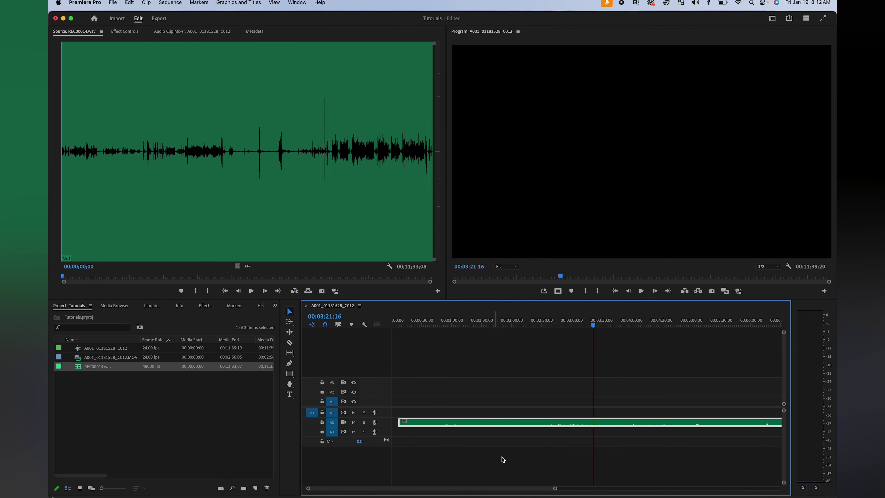
Step: Trim the start and end of REC00014.wav on A2 to match the camera clip's in and out points
drag(555, 490, 694, 489)
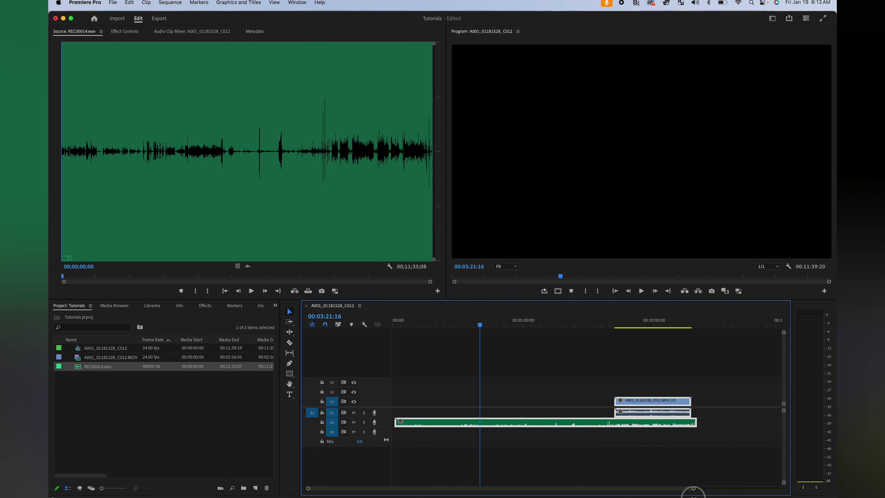
click(607, 358)
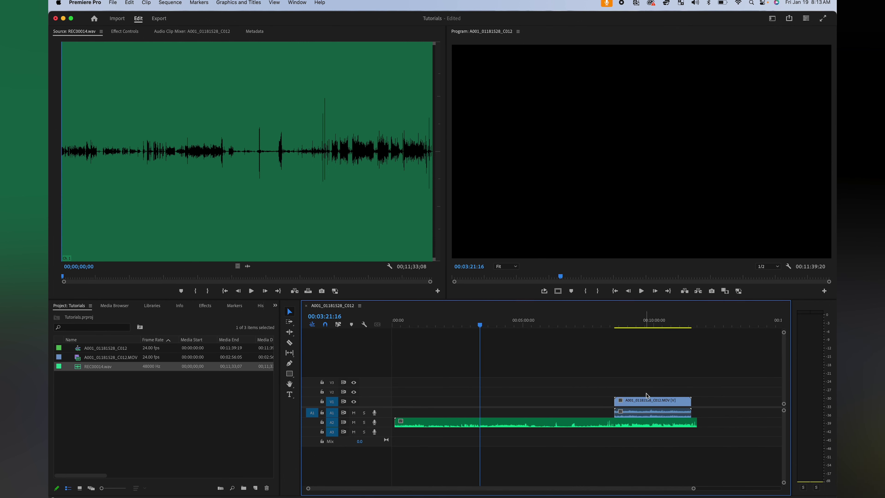
click(637, 322)
click(647, 408)
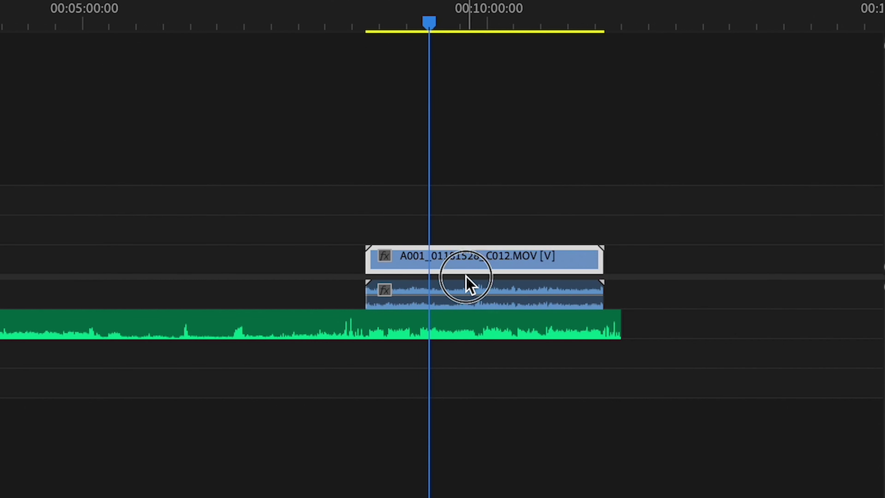
click(469, 300)
click(459, 336)
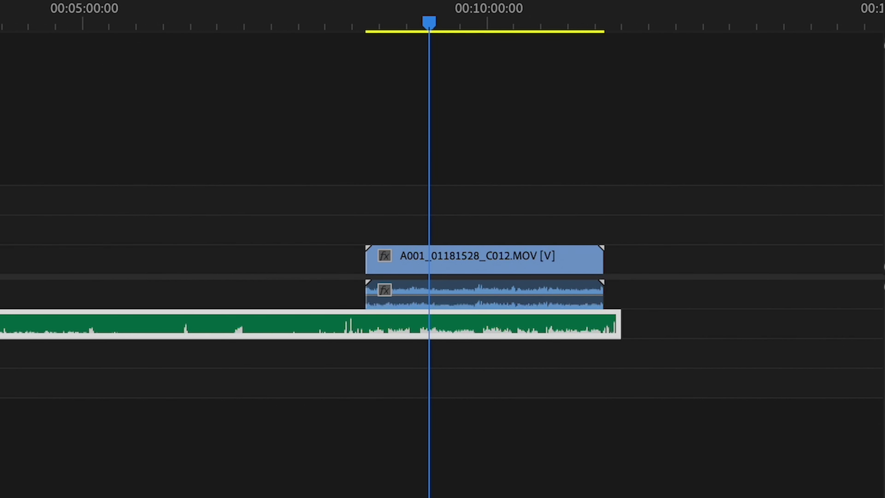
drag(1, 325, 370, 361)
mouse_move(620, 325)
mouse_down()
mouse_move(594, 327)
mouse_move(602, 326)
mouse_up()
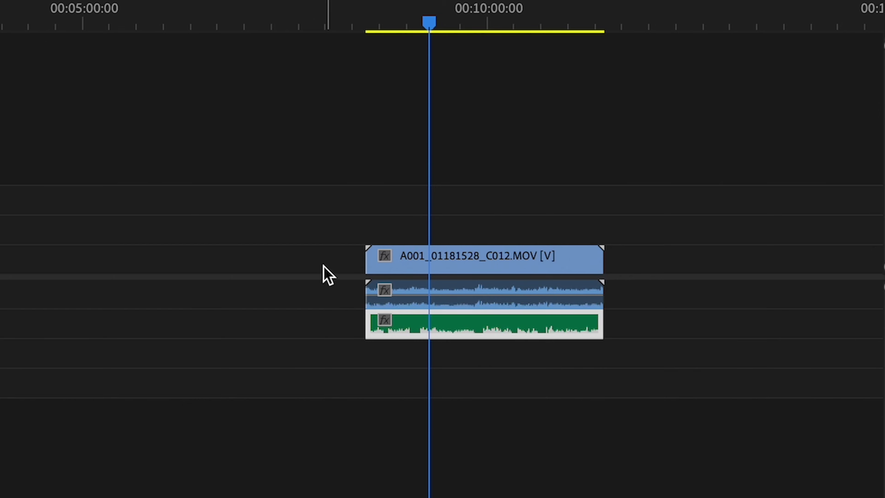
Step: Delete the empty gap before the synced clips and play a short stretch from 00:01:03:18
click(320, 271)
key(Delete)
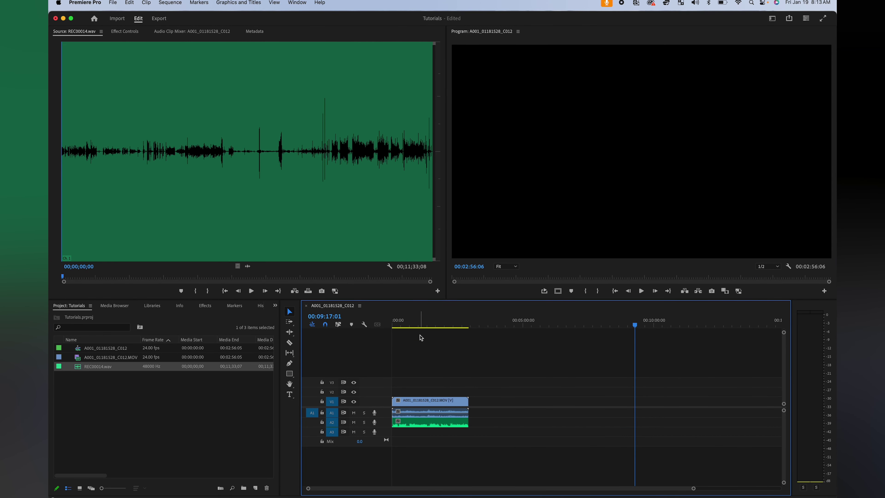
drag(692, 489, 384, 488)
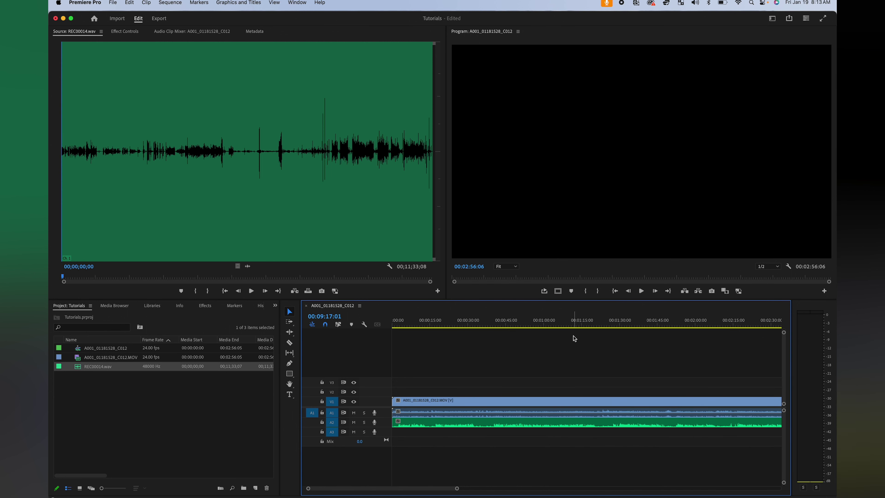
click(553, 324)
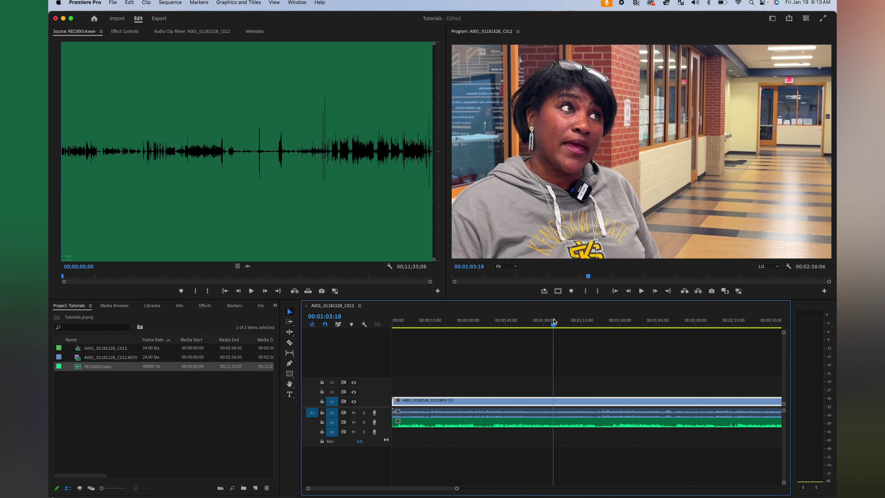
key(space)
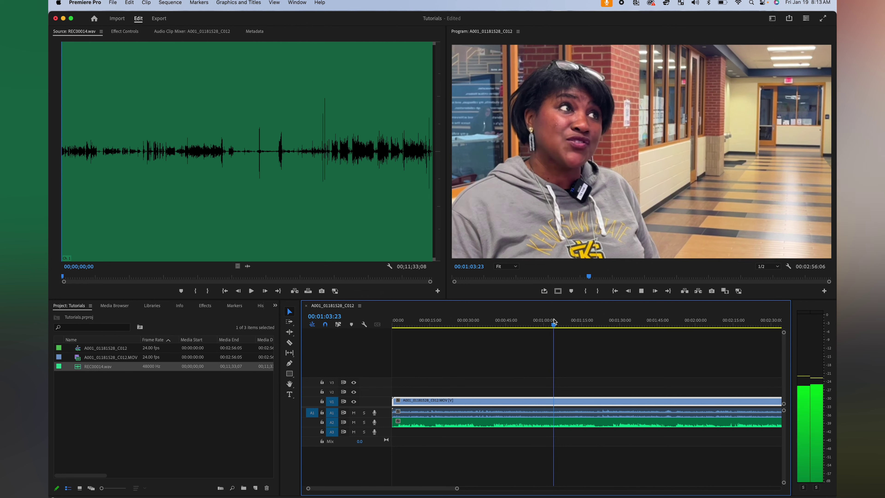
key(space)
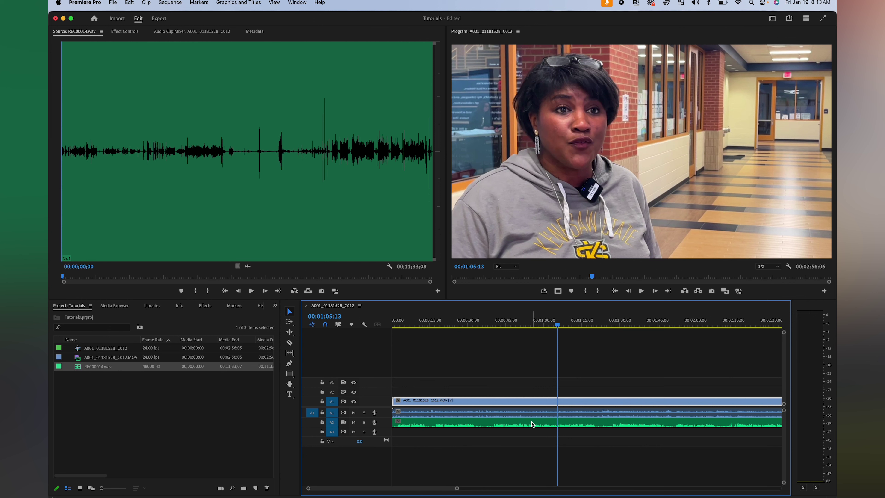
Step: Try replacing the camera audio on A1 with REC00014.wav, play a short stretch, and undo the replacement
drag(532, 424, 530, 415)
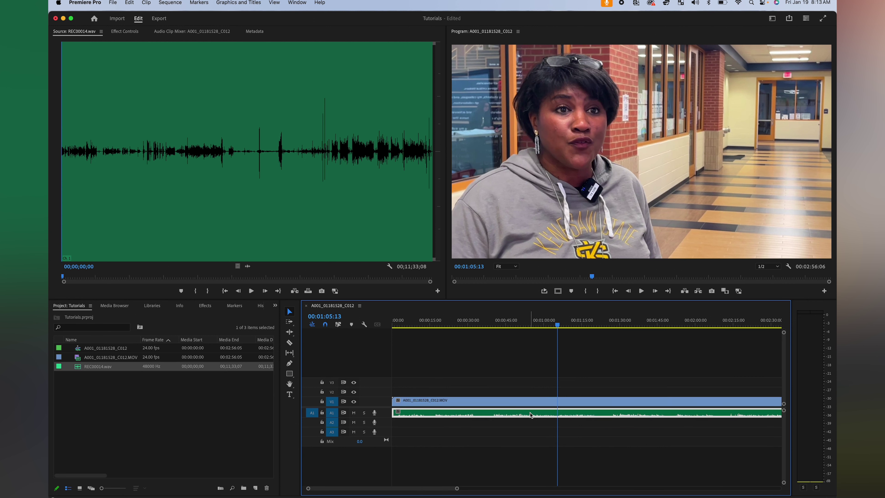
key(space)
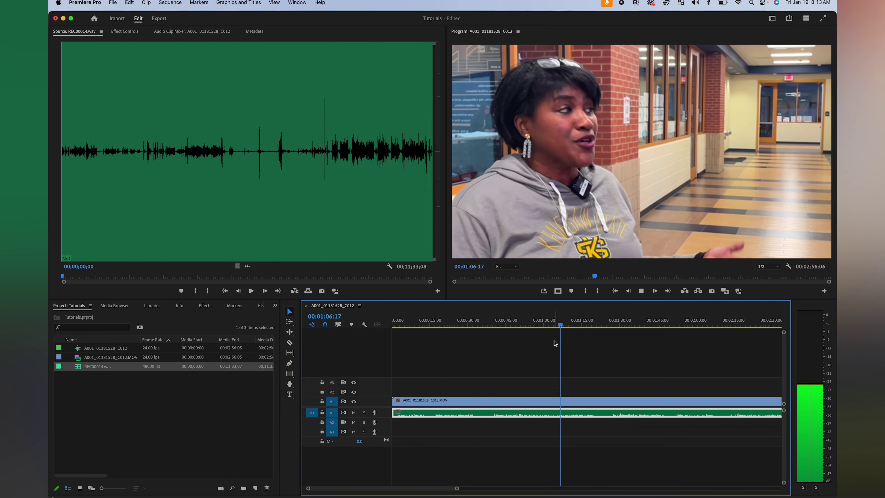
key(space)
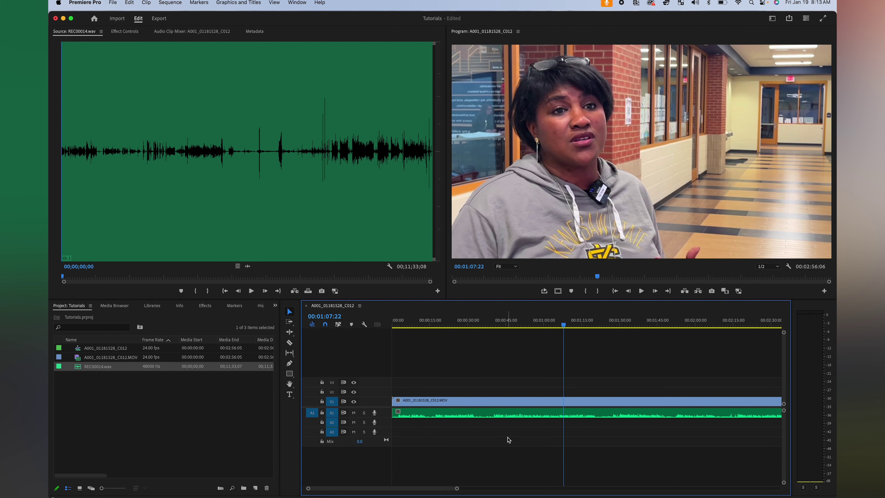
key(super+z)
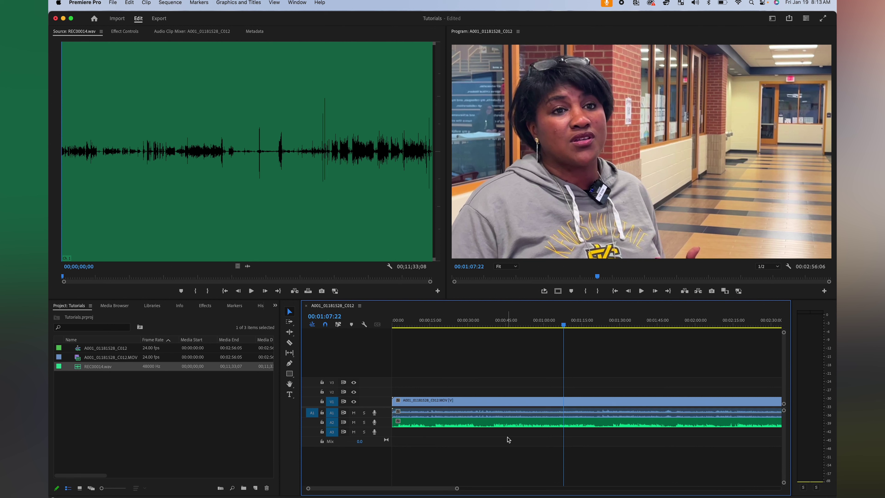
Step: Mute track A2 to listen to the camera audio on its own, and unmute the track again
click(574, 419)
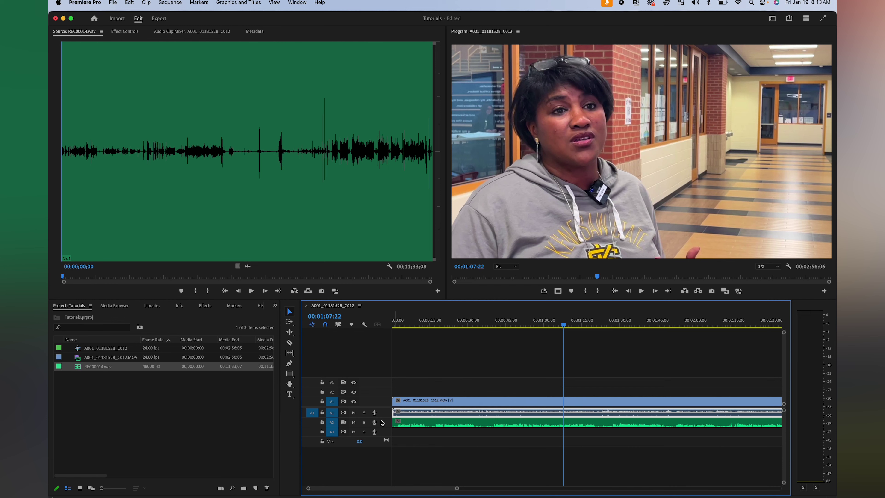
click(354, 422)
key(space)
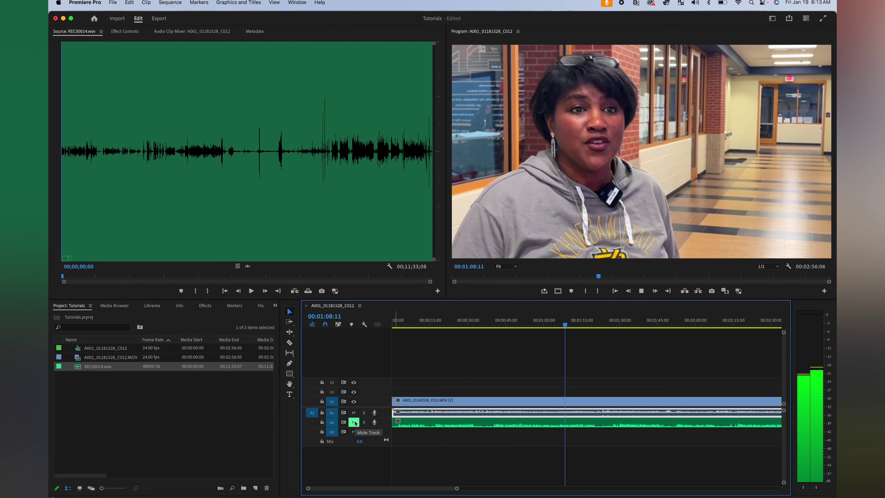
click(355, 423)
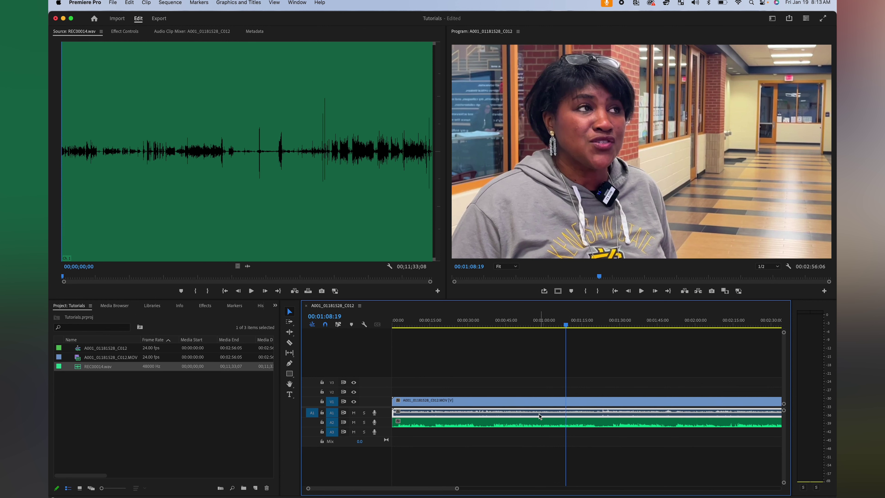
Step: Move REC00014.wav from A2 onto A1 to overwrite the camera audio, and play a short stretch
click(549, 424)
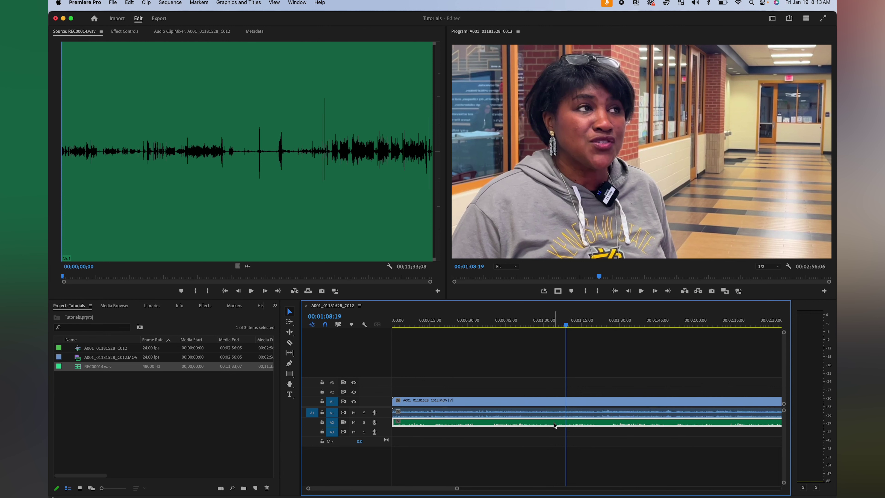
drag(554, 424, 556, 418)
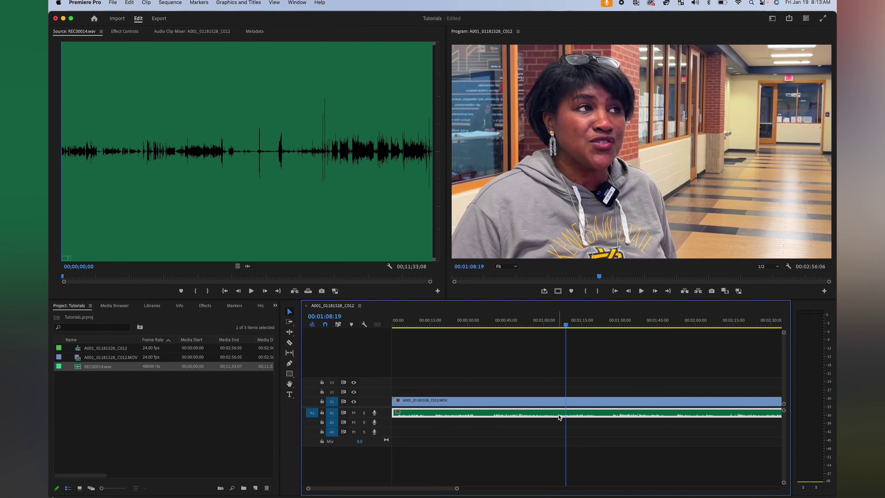
key(space)
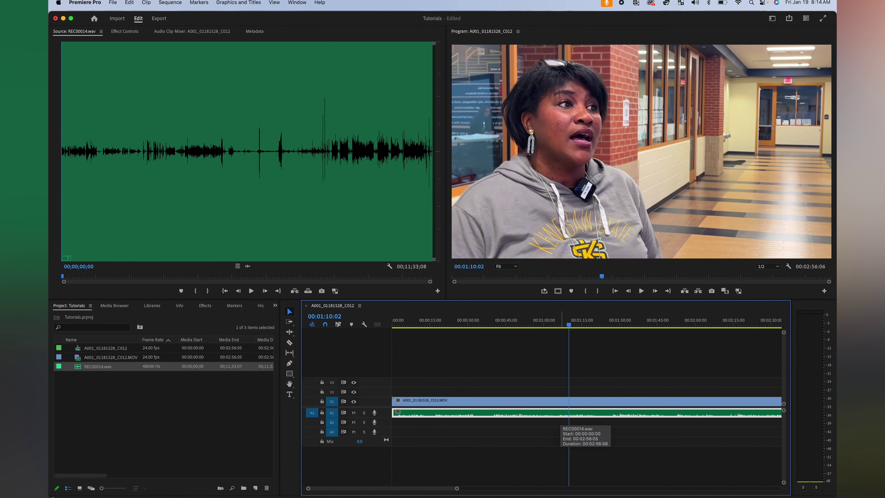
Step: Normalize the max peak of the REC00014.wav clip on A1 to -6 dB
right_click(561, 411)
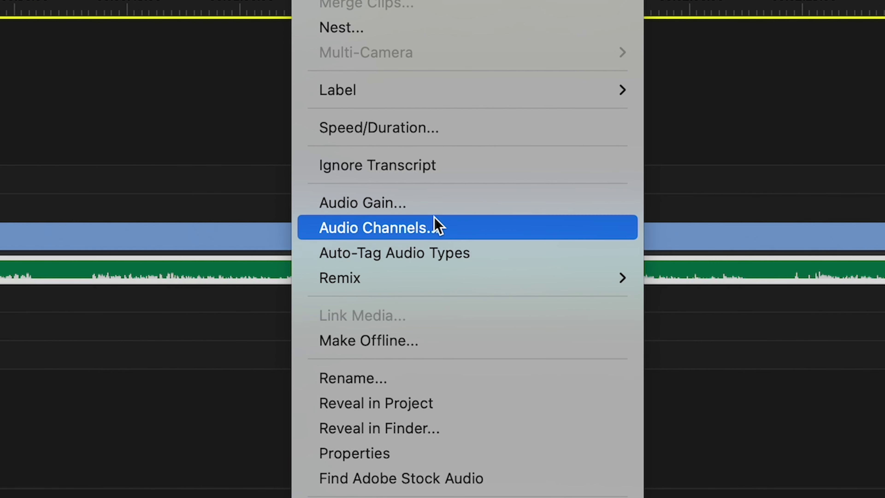
click(441, 212)
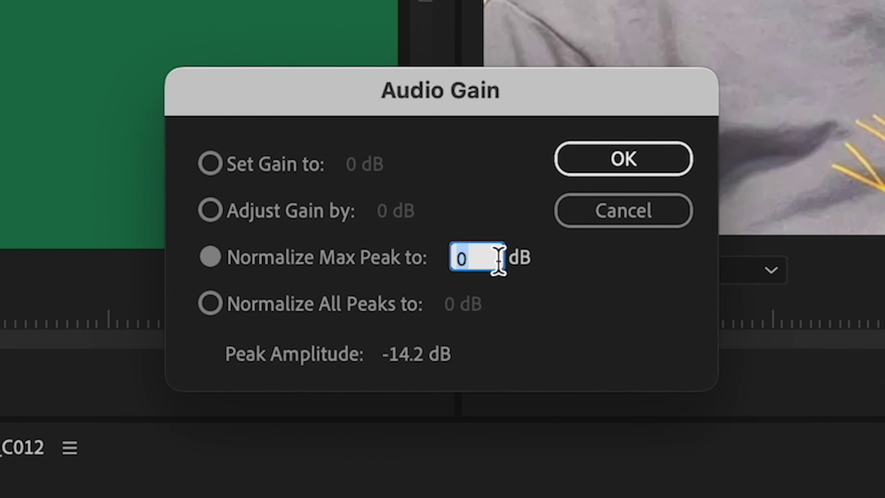
text(-6)
key(Return)
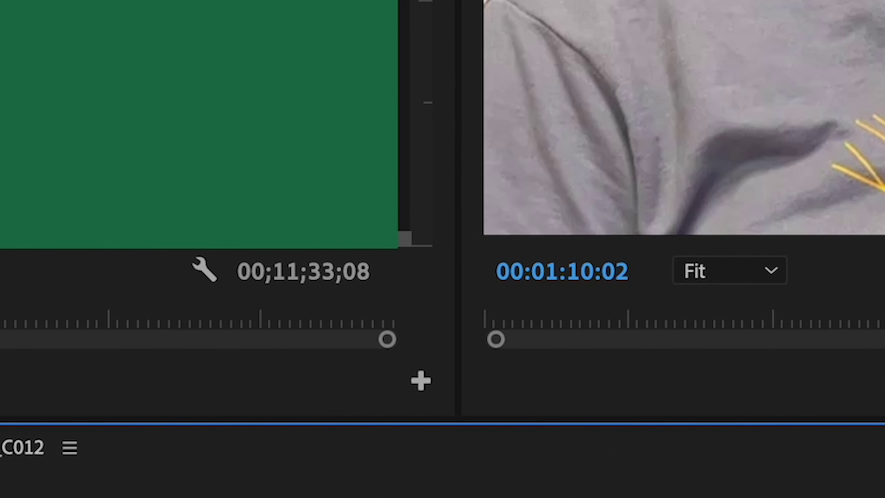
Step: Play a short stretch of the sequence from 00:01:02:12 to check the level of the normalized audio
click(550, 325)
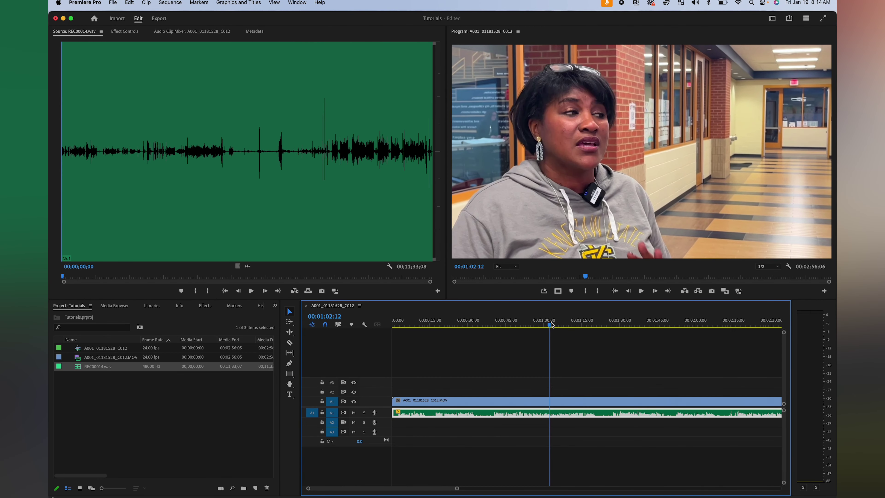
key(space)
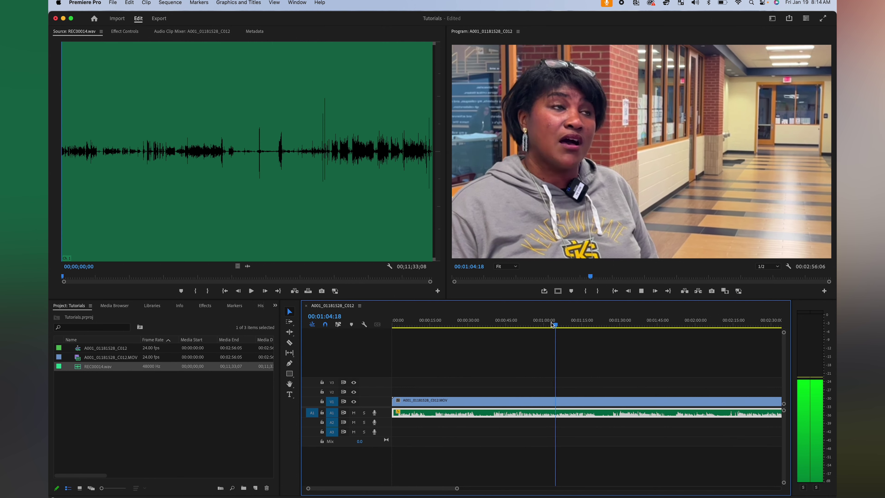
key(space)
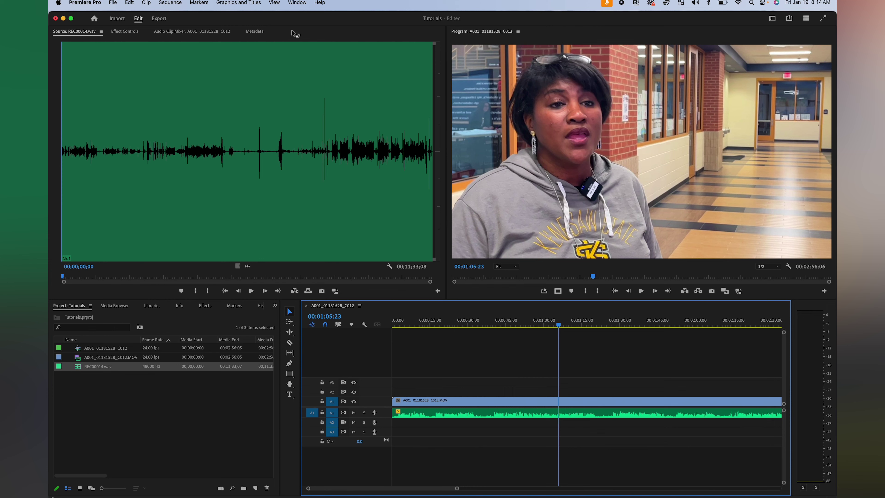
Step: Open the Audio Track Mixer for the sequence and show its effects and sends area
click(297, 2)
mouse_move(309, 18)
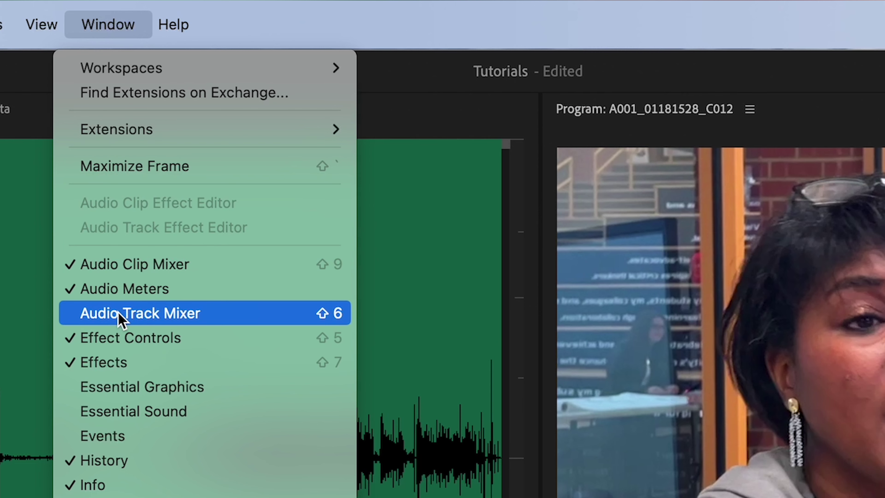
click(146, 311)
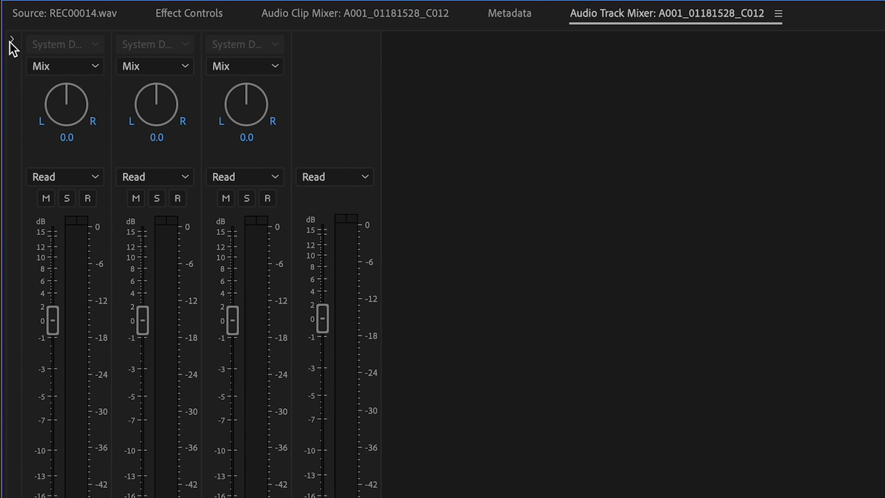
click(53, 44)
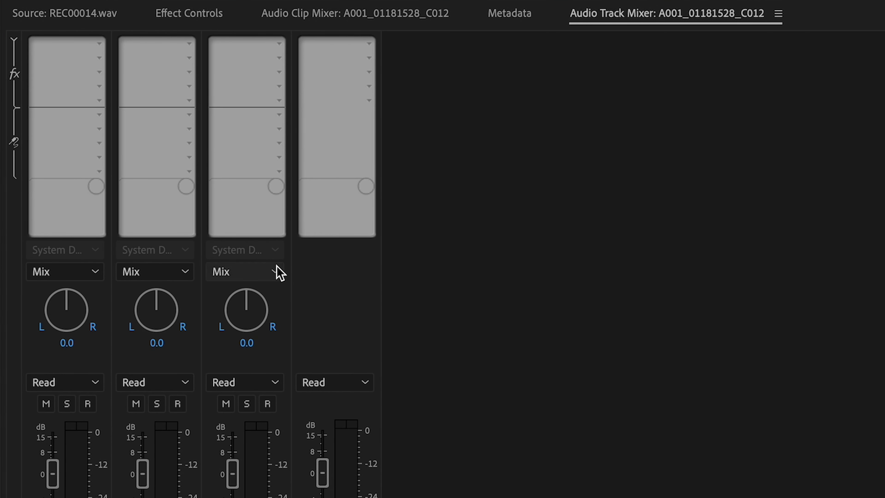
Step: Add the Multiband Compressor effect to the first effect slot of the Audio 1 track
click(99, 43)
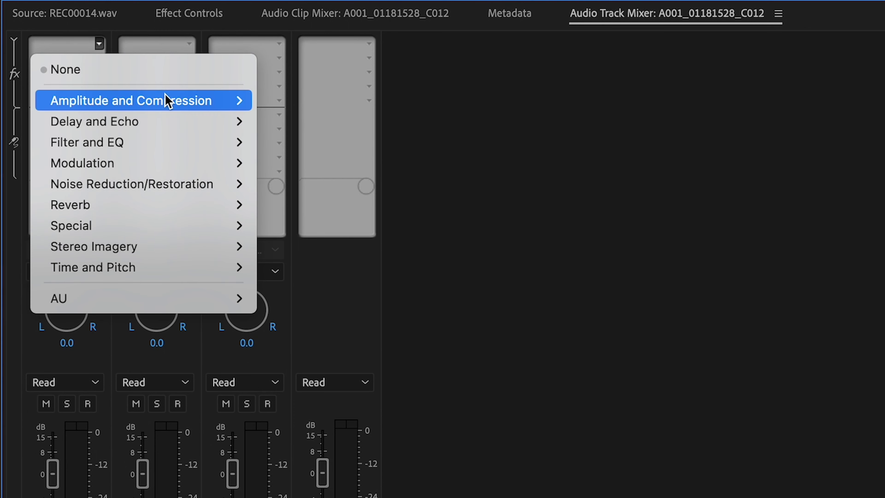
mouse_move(214, 102)
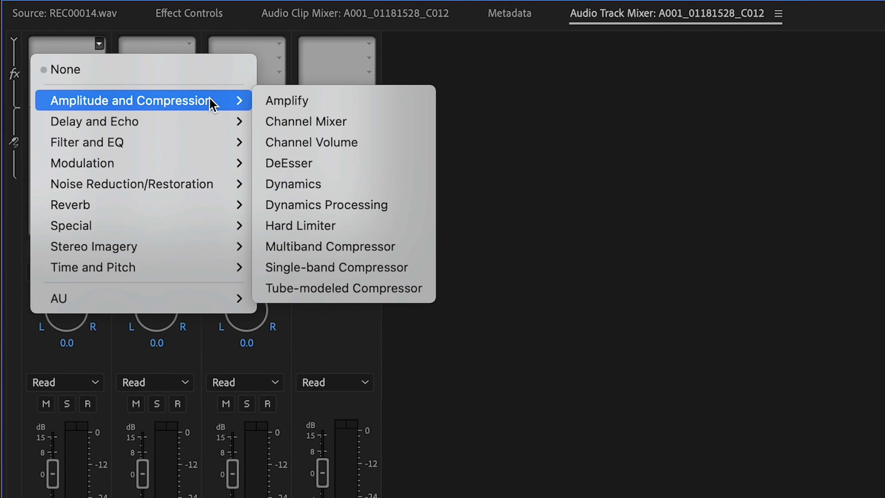
click(373, 246)
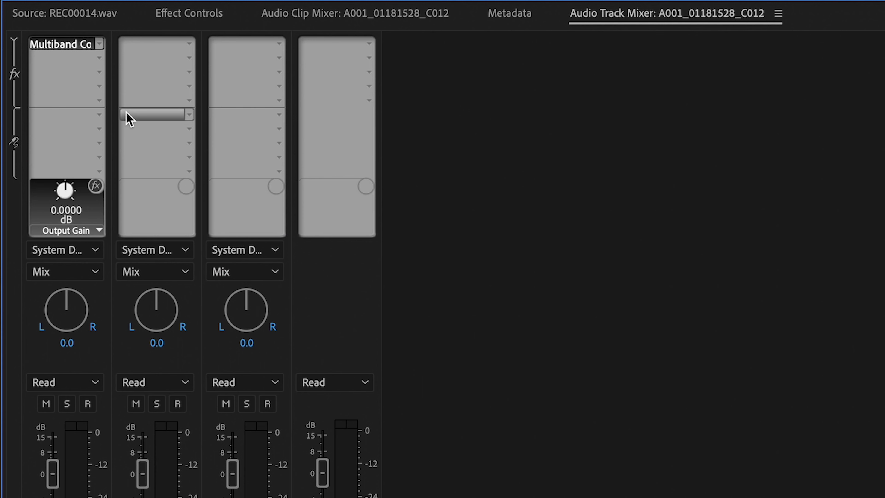
Step: Apply the Broadcast preset to the Multiband Compressor on Audio 1 and close its effect editor
double_click(65, 40)
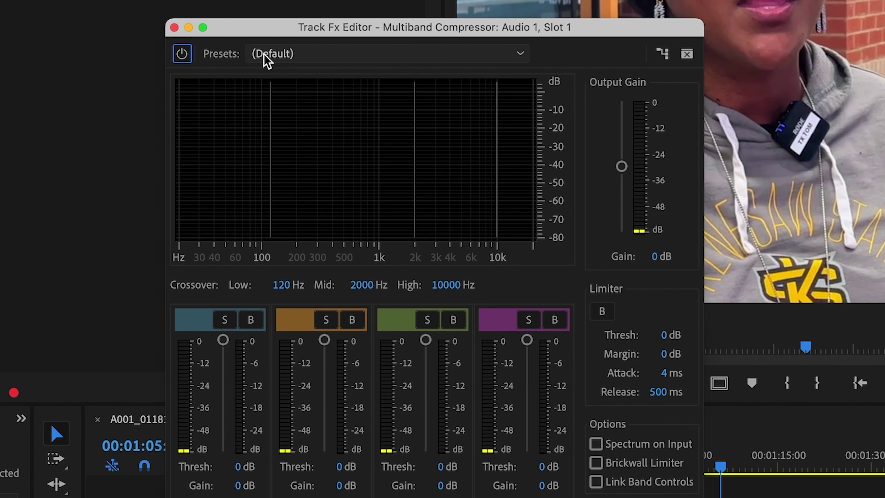
click(286, 57)
click(322, 99)
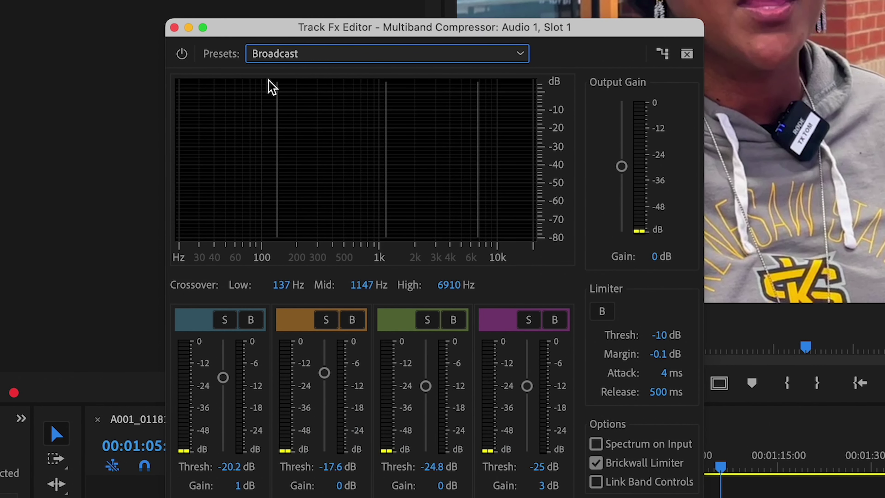
click(174, 27)
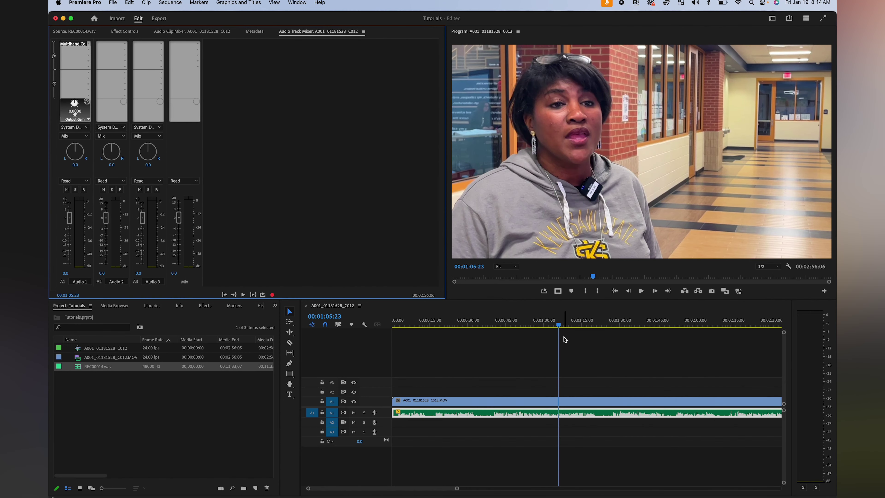
Step: Play a short stretch from 00:01:00:17 to hear the compressed audio, and deselect the clip on A1
click(546, 323)
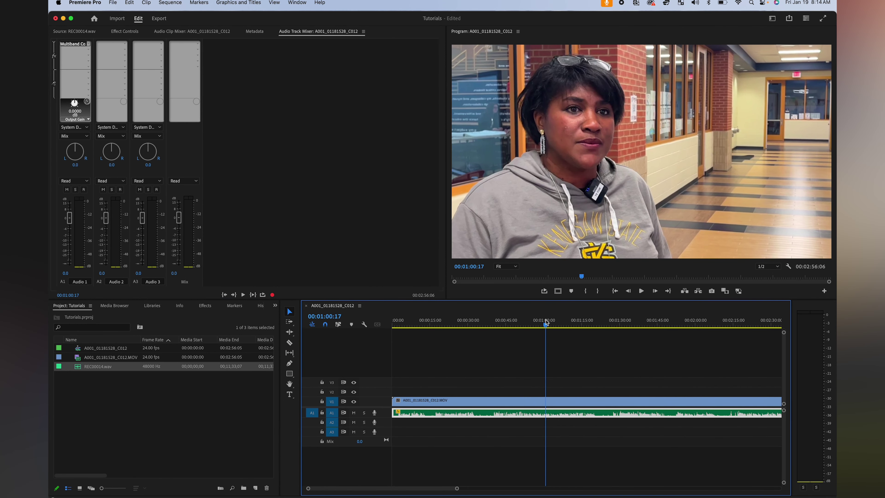
key(space)
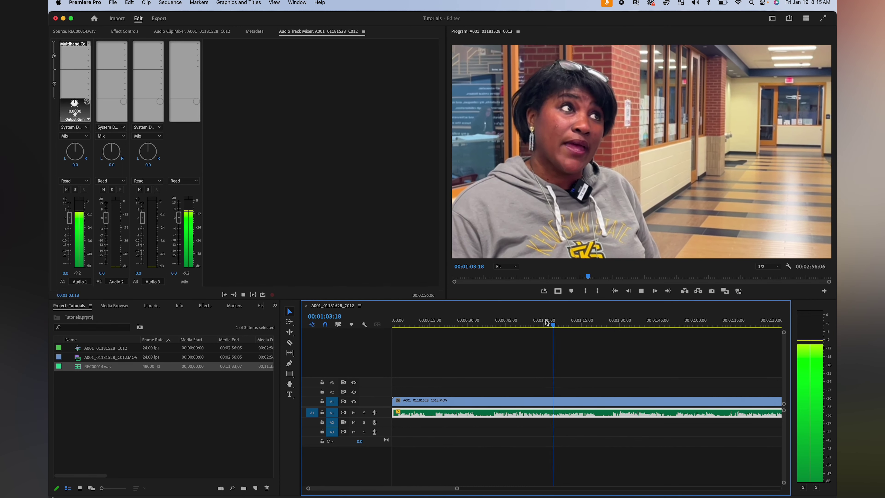
key(space)
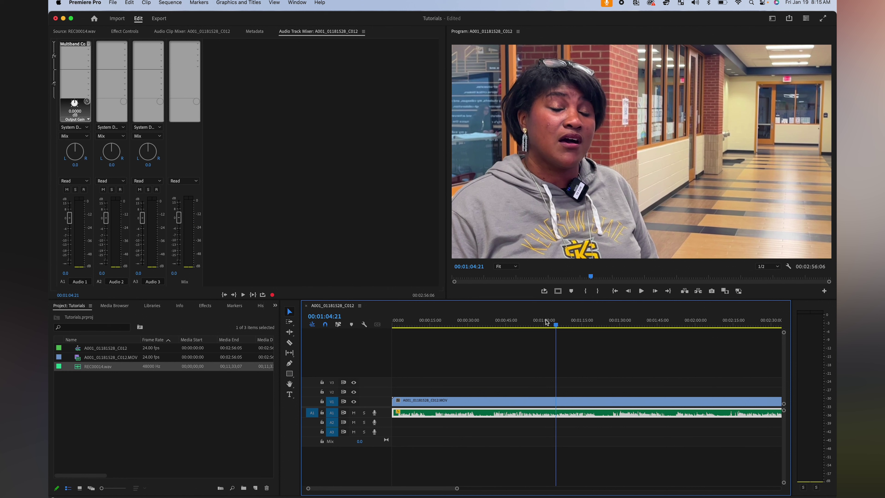
click(523, 363)
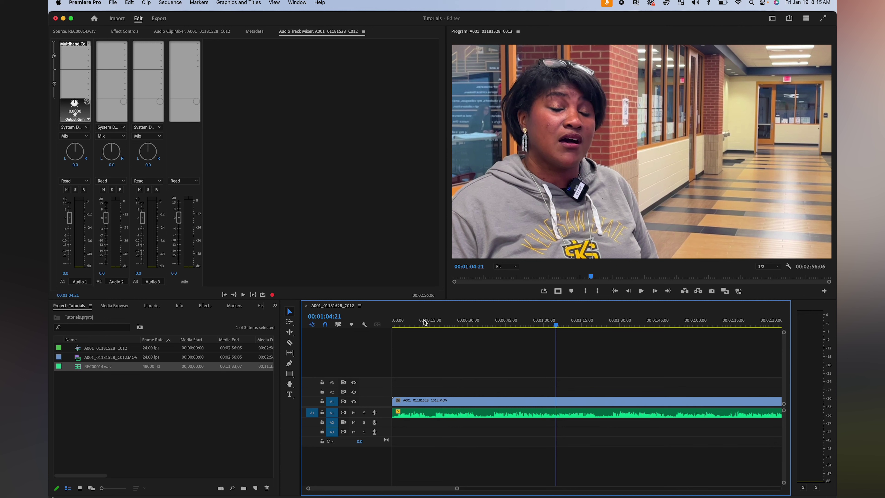
drag(457, 487, 560, 488)
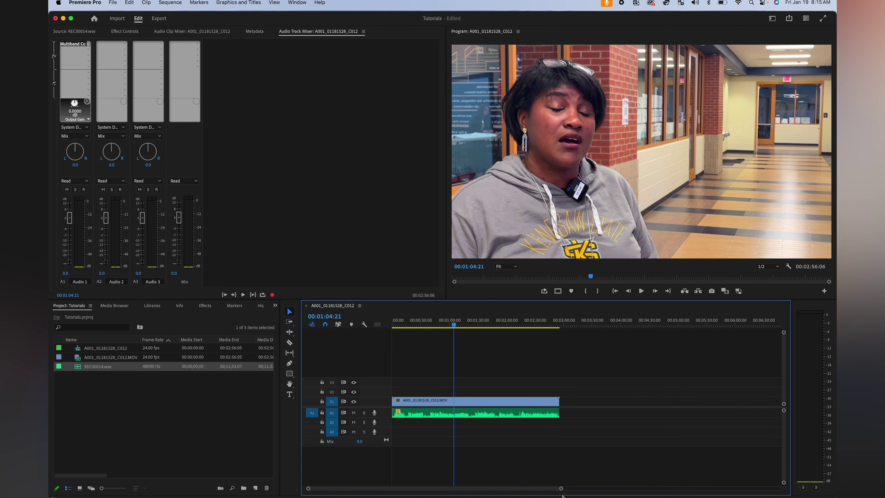